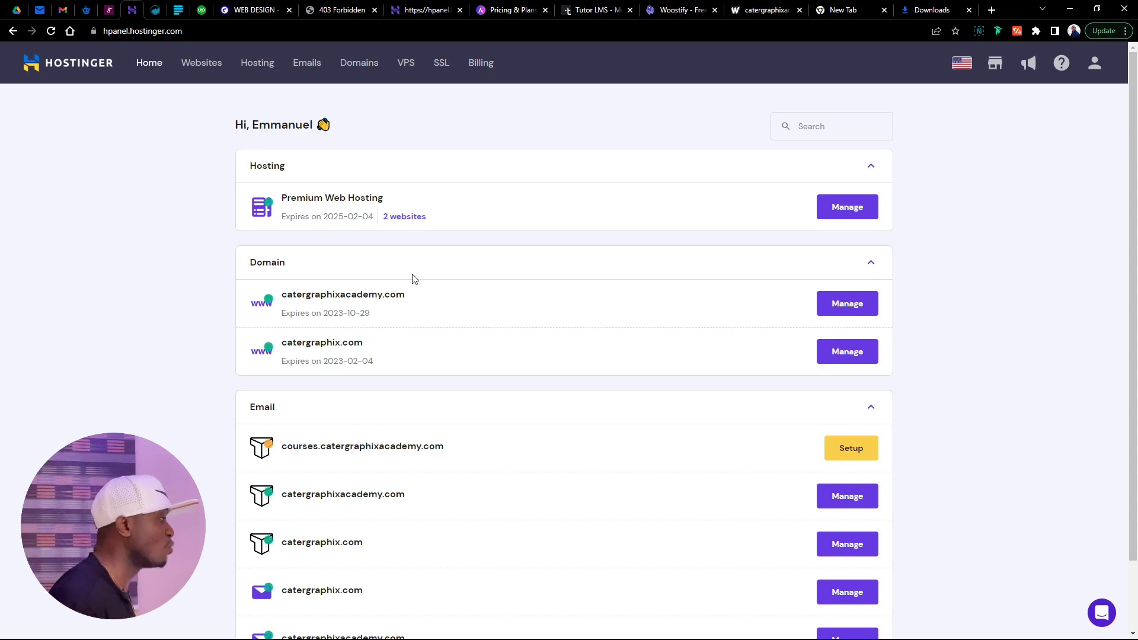
Open the catergraphixacademy.com hosting dashboard from the plan's websites list
left_click(395, 215)
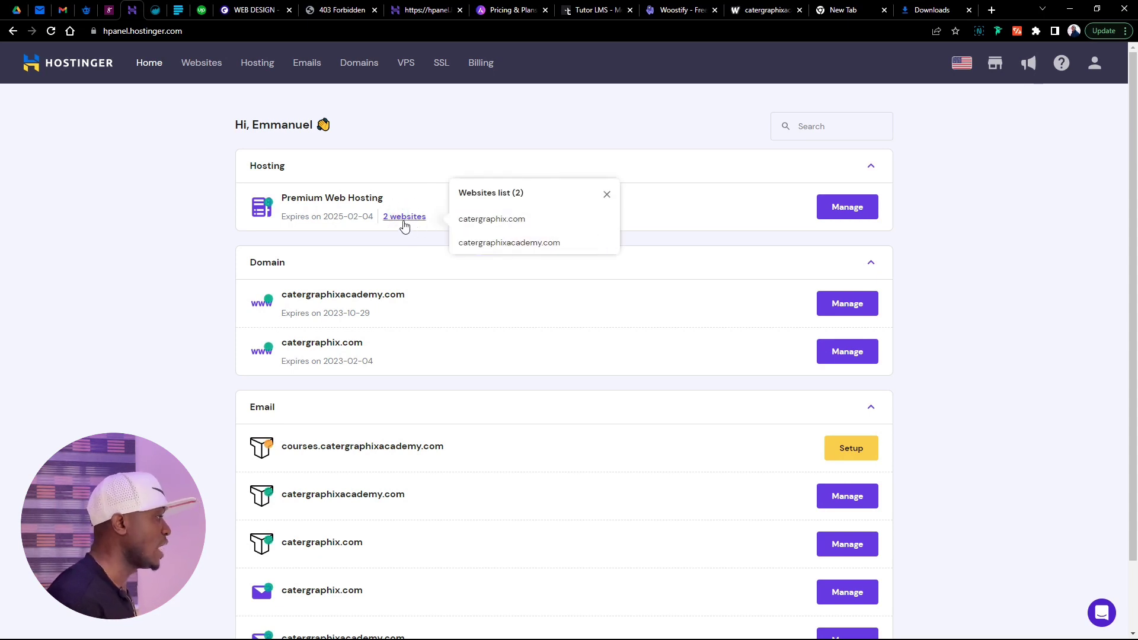
left_click(529, 243)
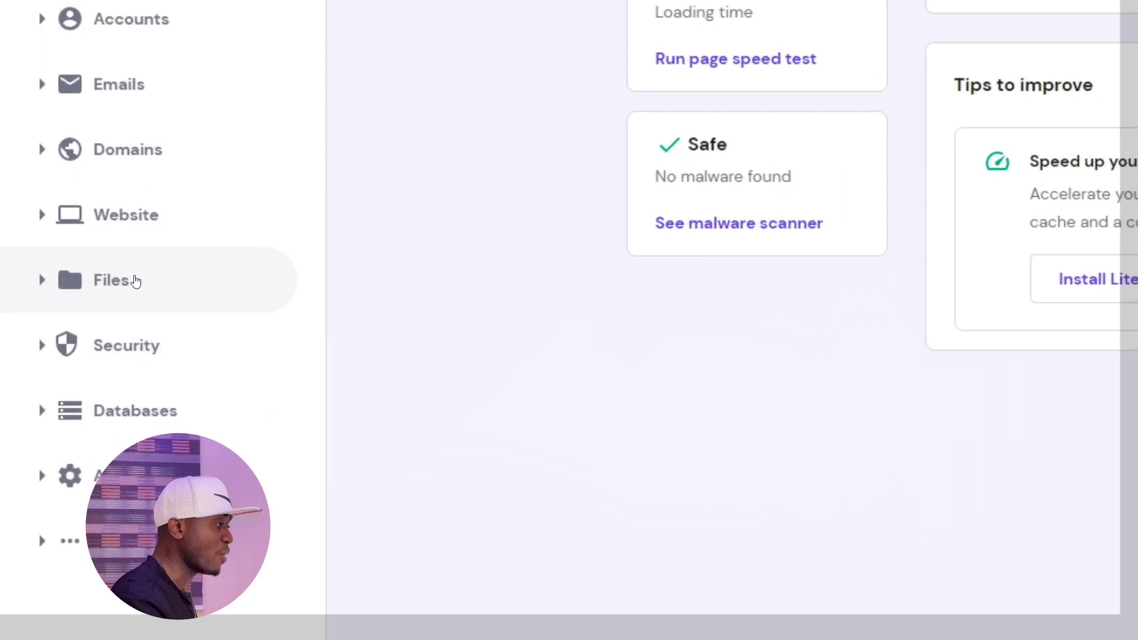
Create the 'courses' subdomain in the default public_html/courses folder, then go back to the dashboard
left_click(141, 317)
scroll(139, 323, "down", 1)
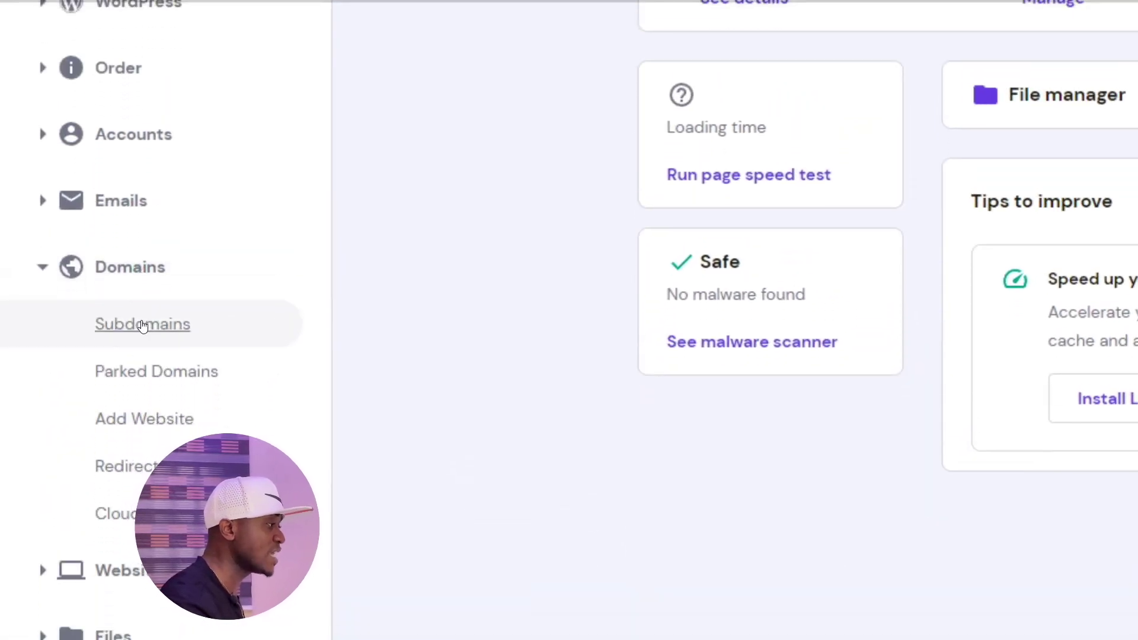
left_click(151, 323)
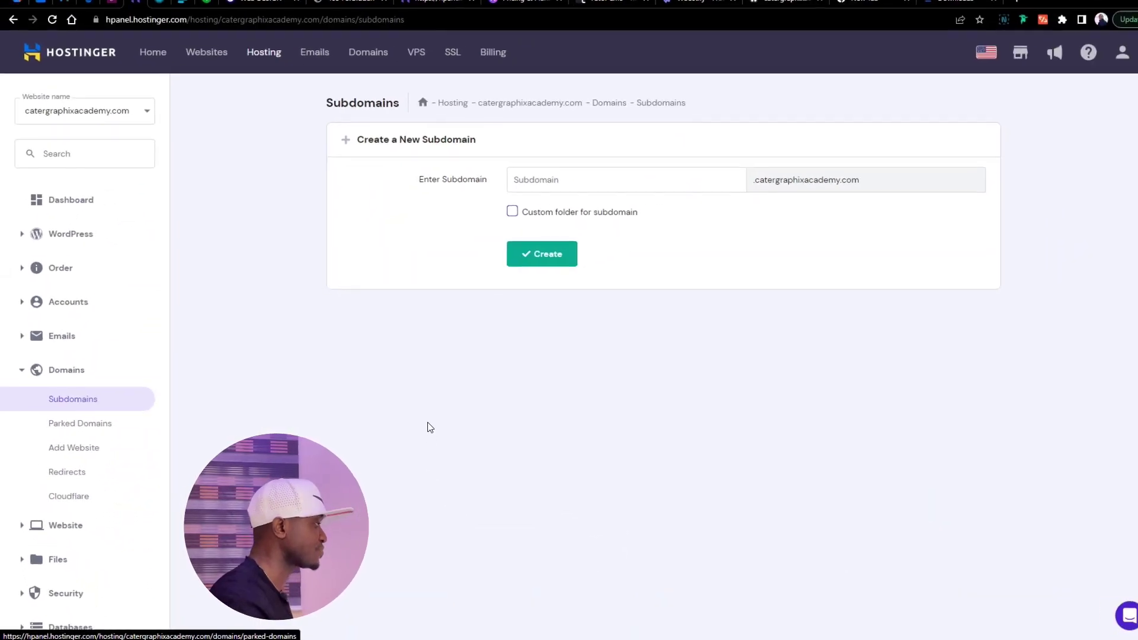
left_click(559, 183)
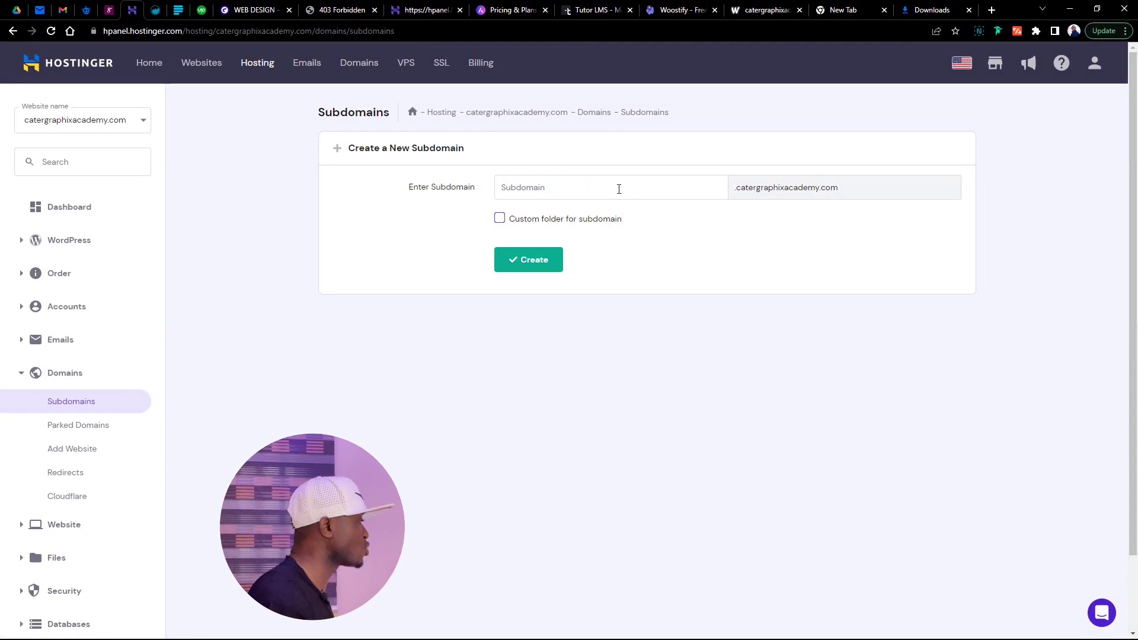
type("courses")
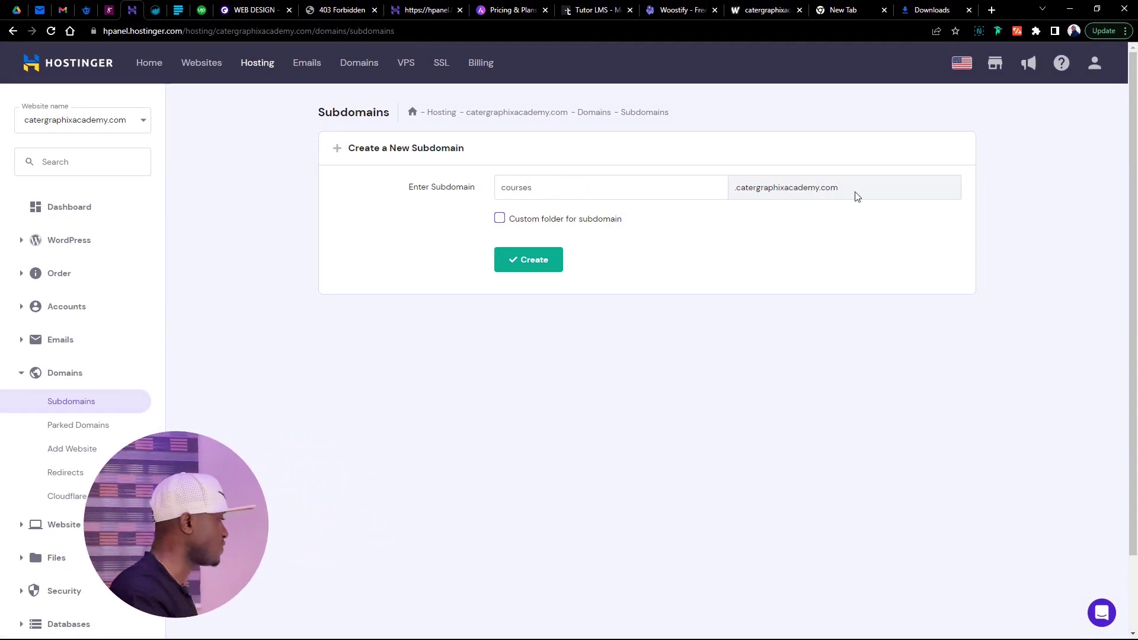
left_click(500, 218)
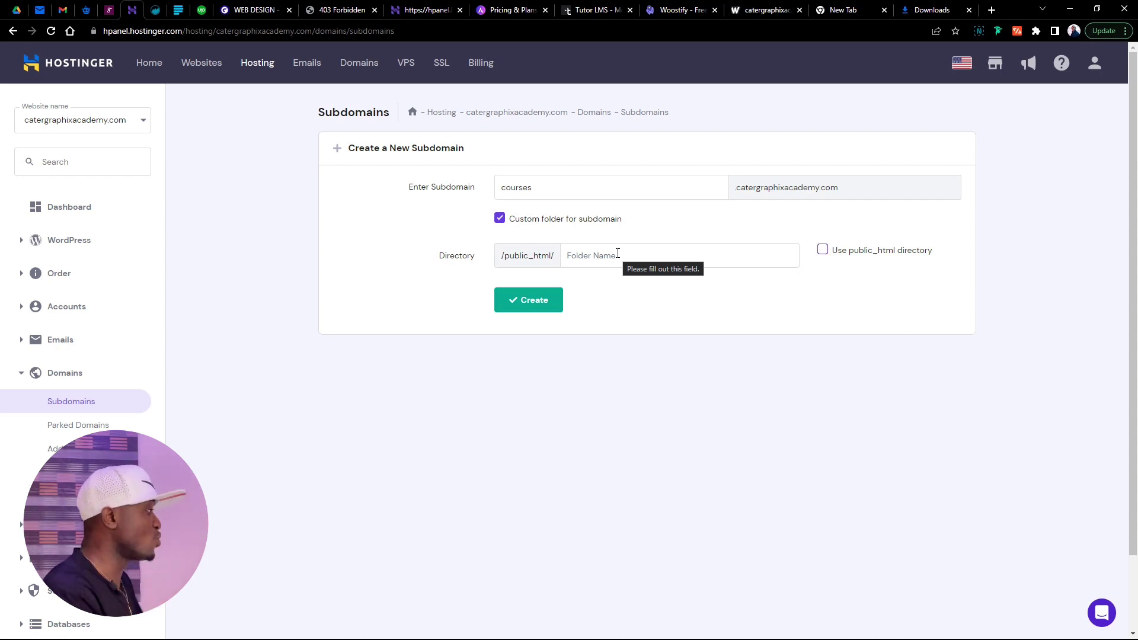
left_click(500, 218)
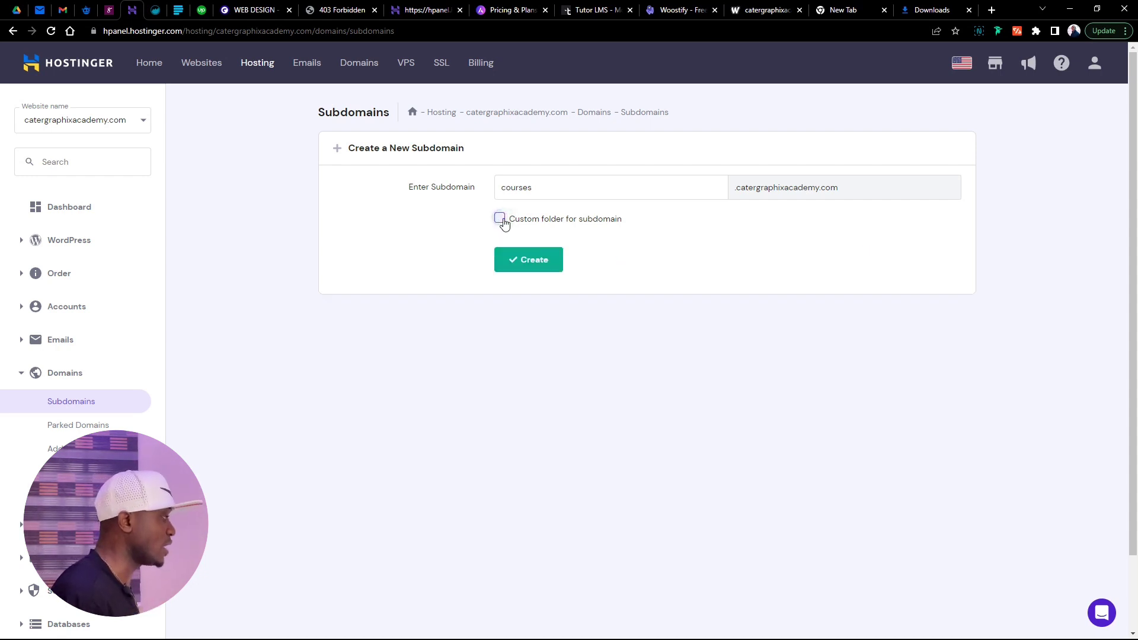
left_click(537, 264)
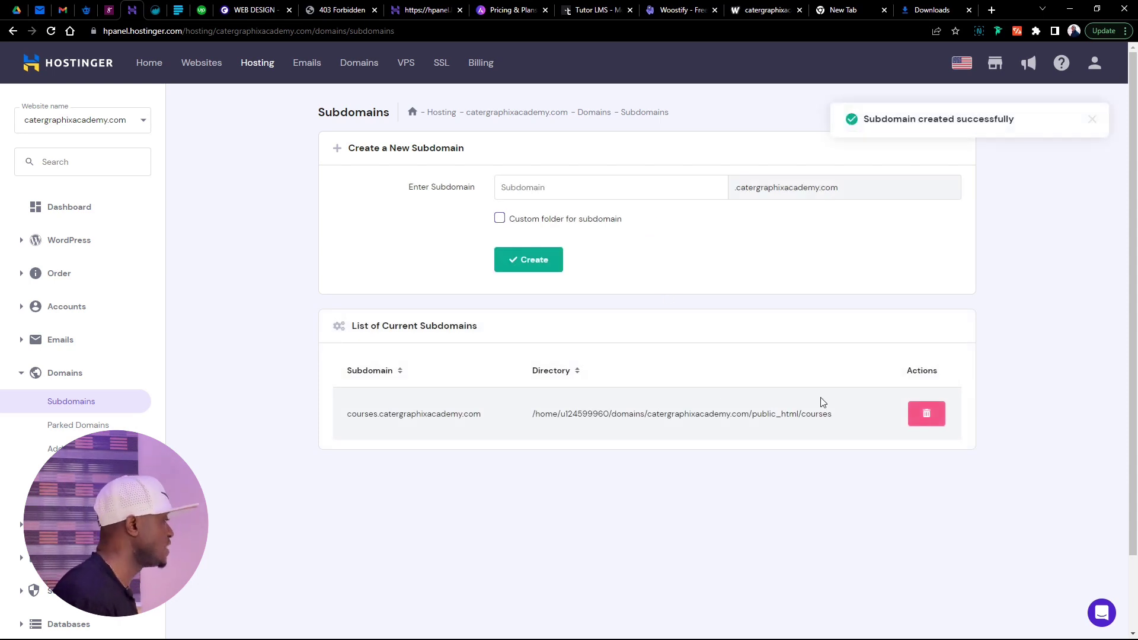
key("alt+Left")
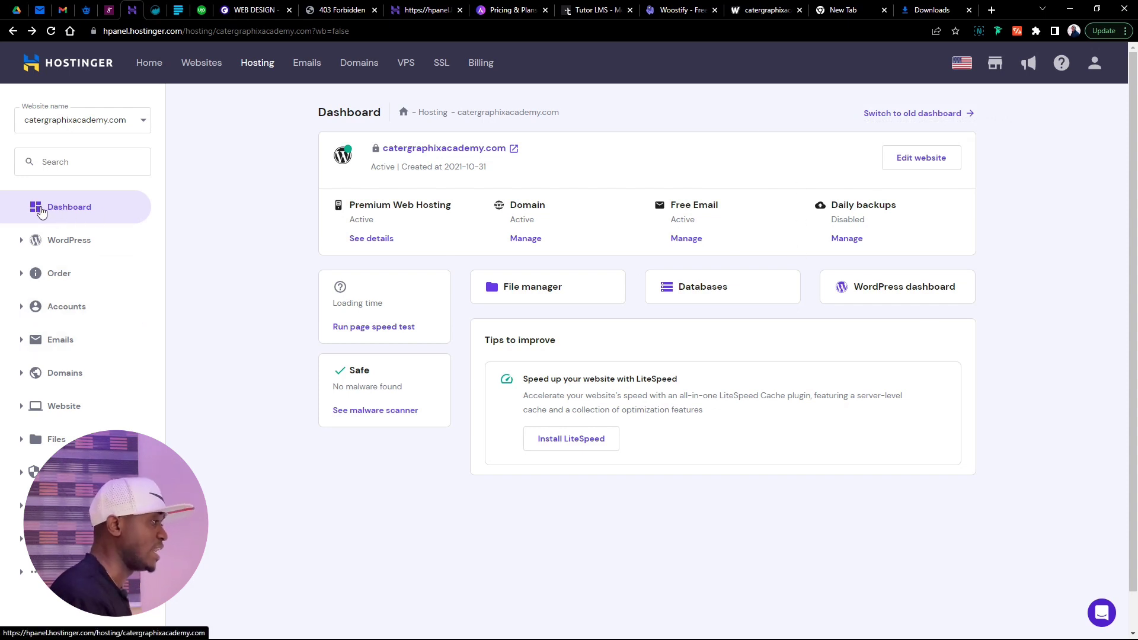
Open WordPress management and switch it to the courses.catergraphixacademy.com site
left_click(62, 216)
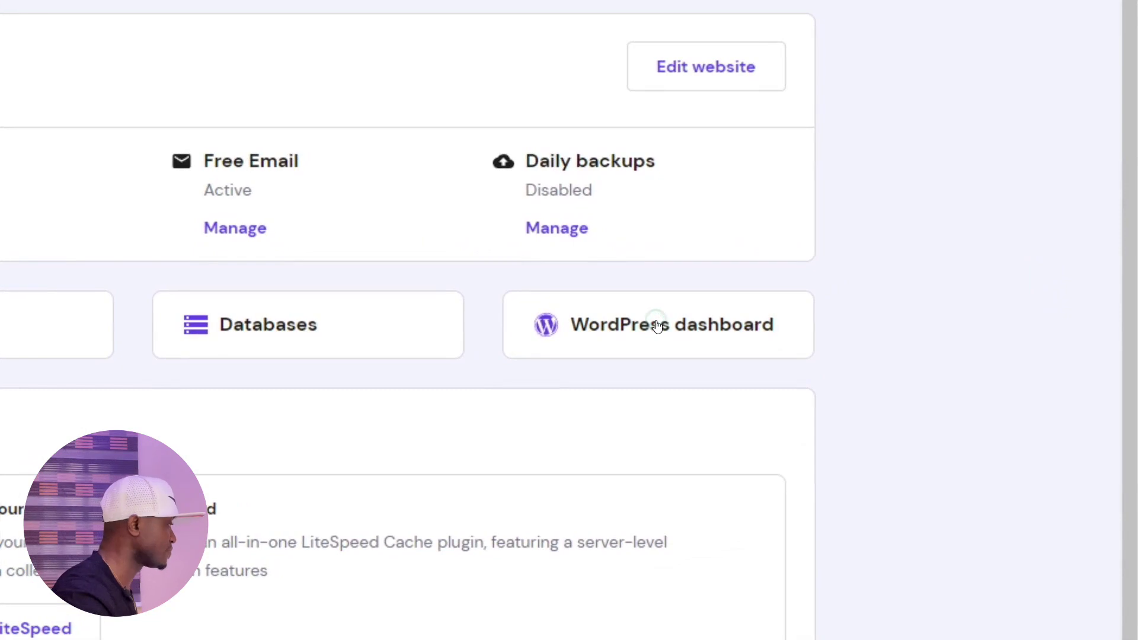
left_click(657, 326)
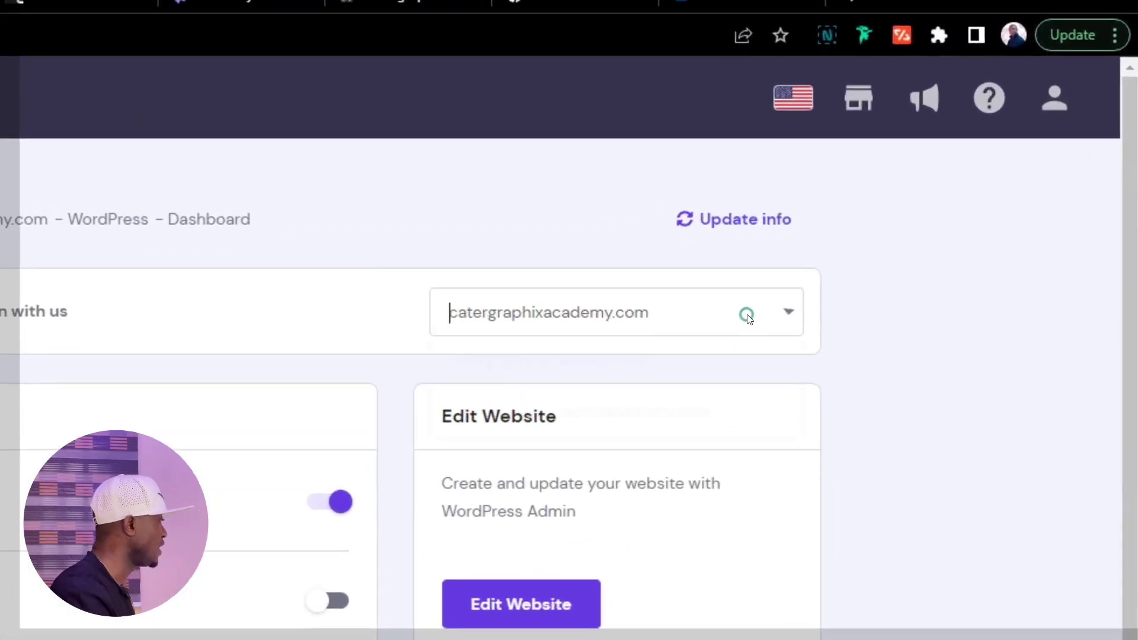
left_click(923, 174)
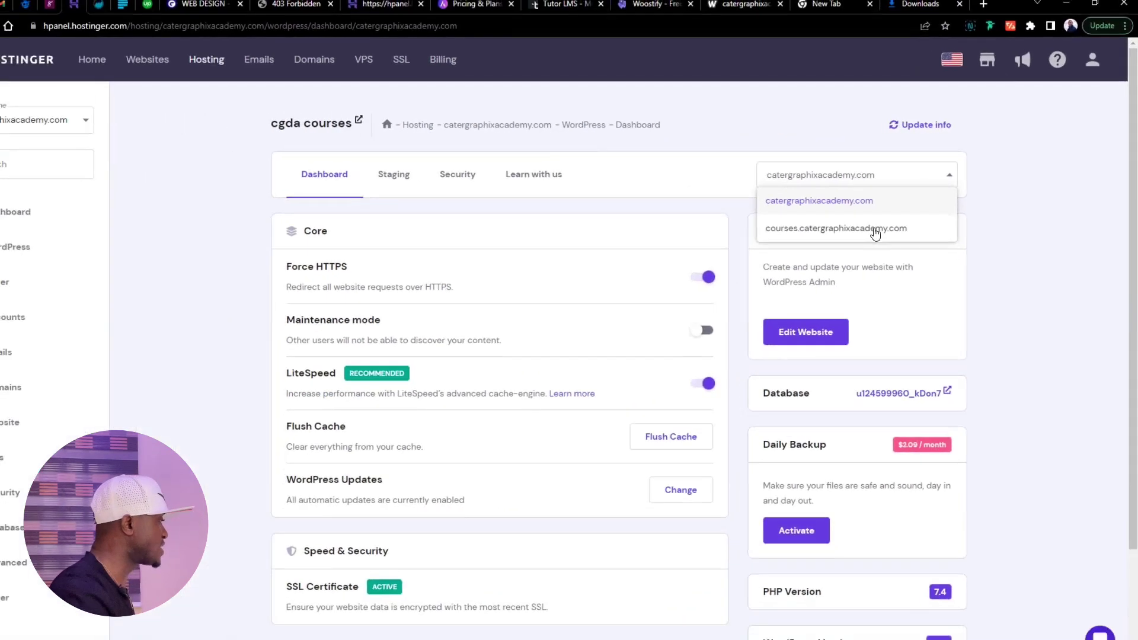
left_click(876, 230)
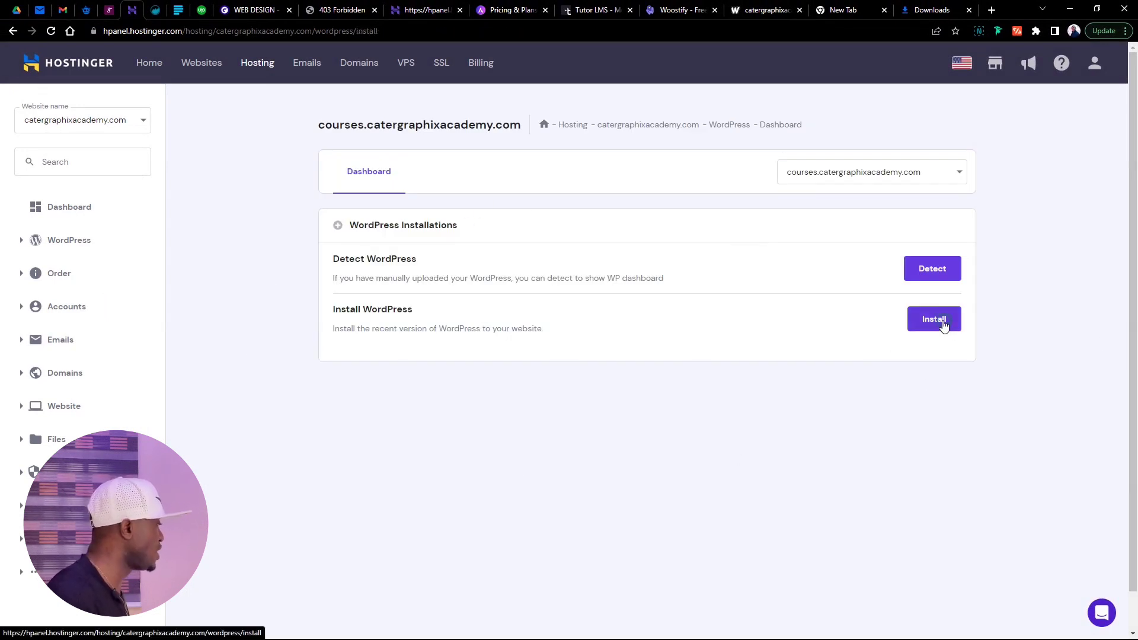
Start a new WordPress installation with the site title 'catergraphix courses'
left_click(944, 322)
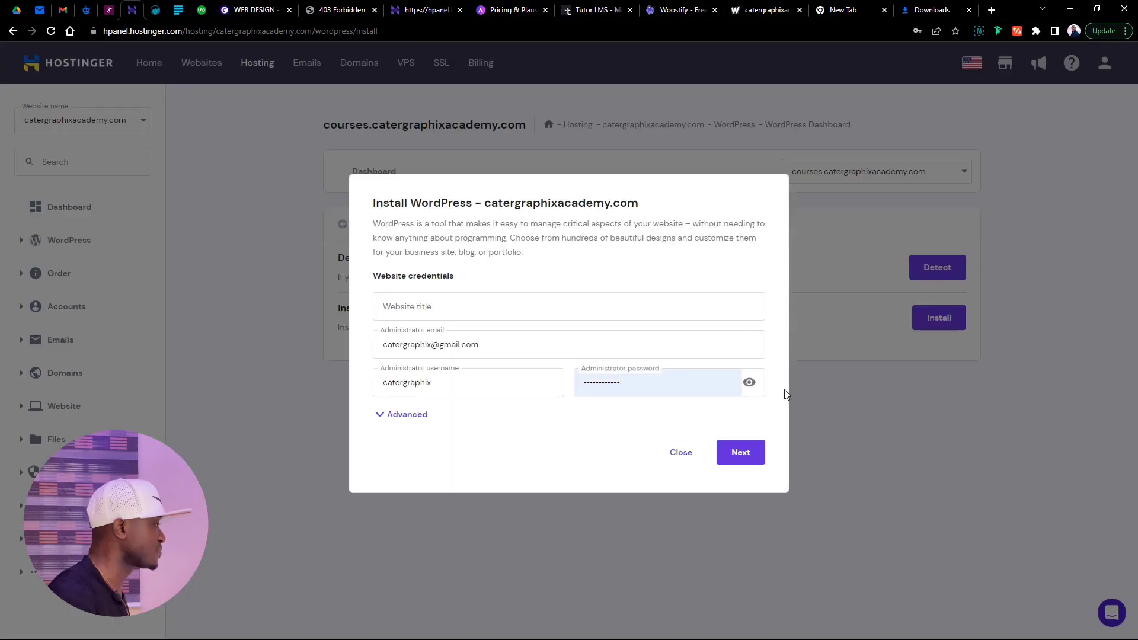
left_click(403, 306)
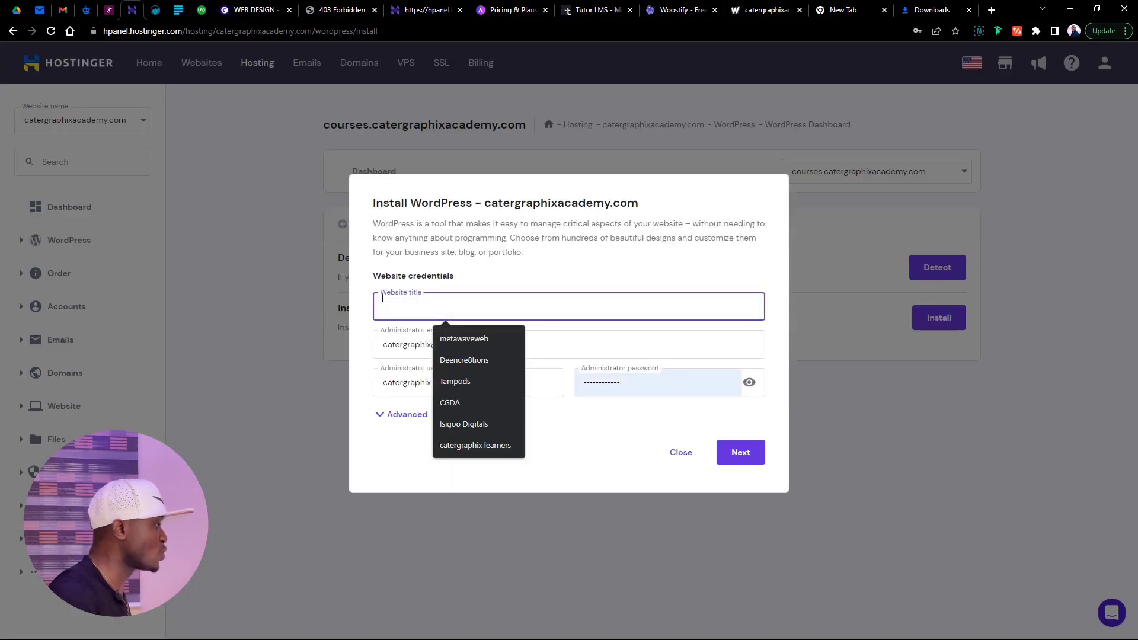
type("catergr")
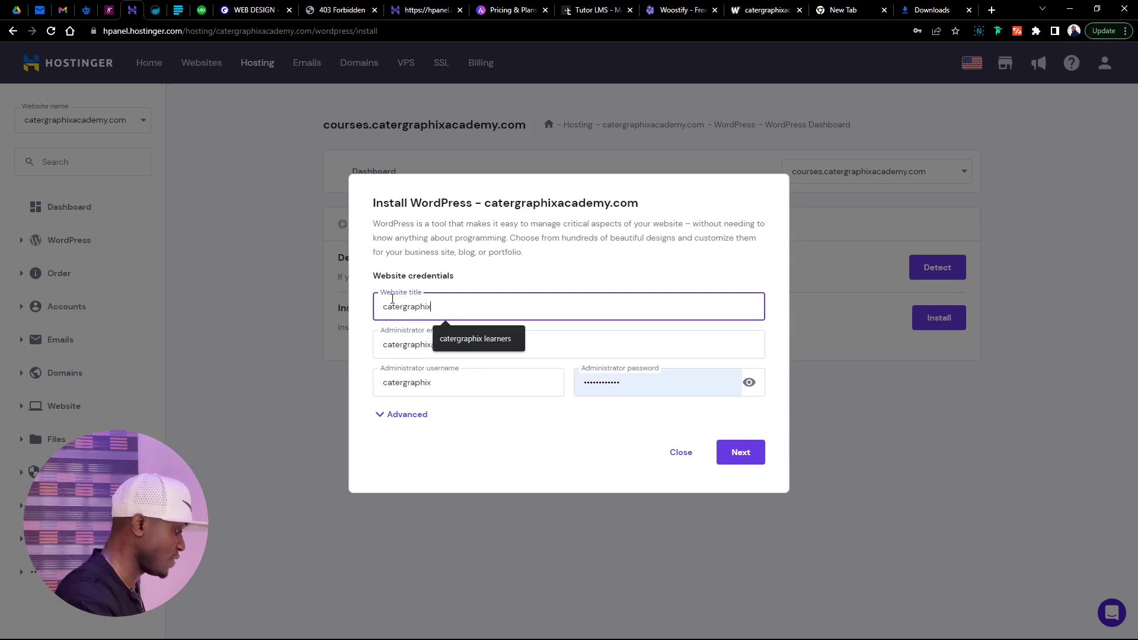
type("aphix cou")
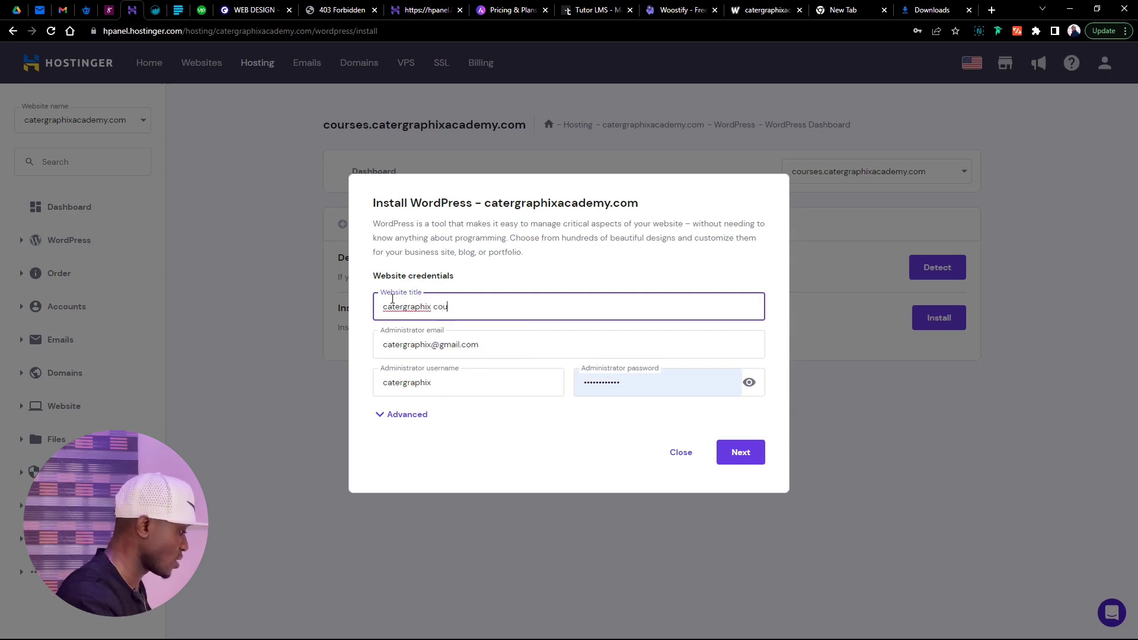
type("rses")
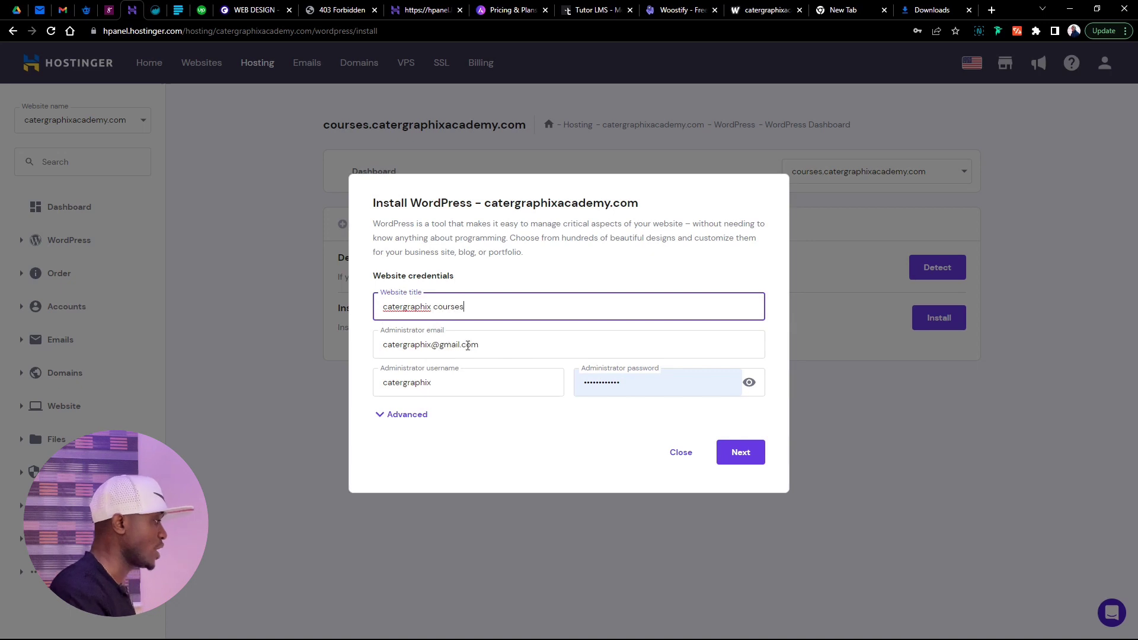
Replace the administrator email, fill the username and password, and expand the Advanced options
left_click_drag(491, 349, 293, 351)
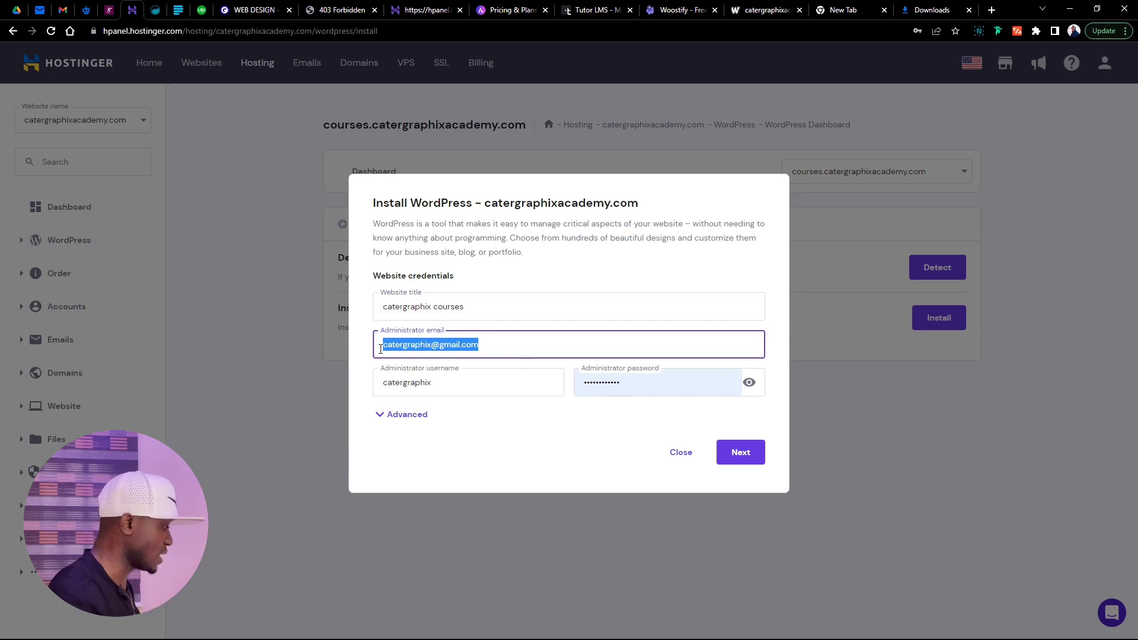
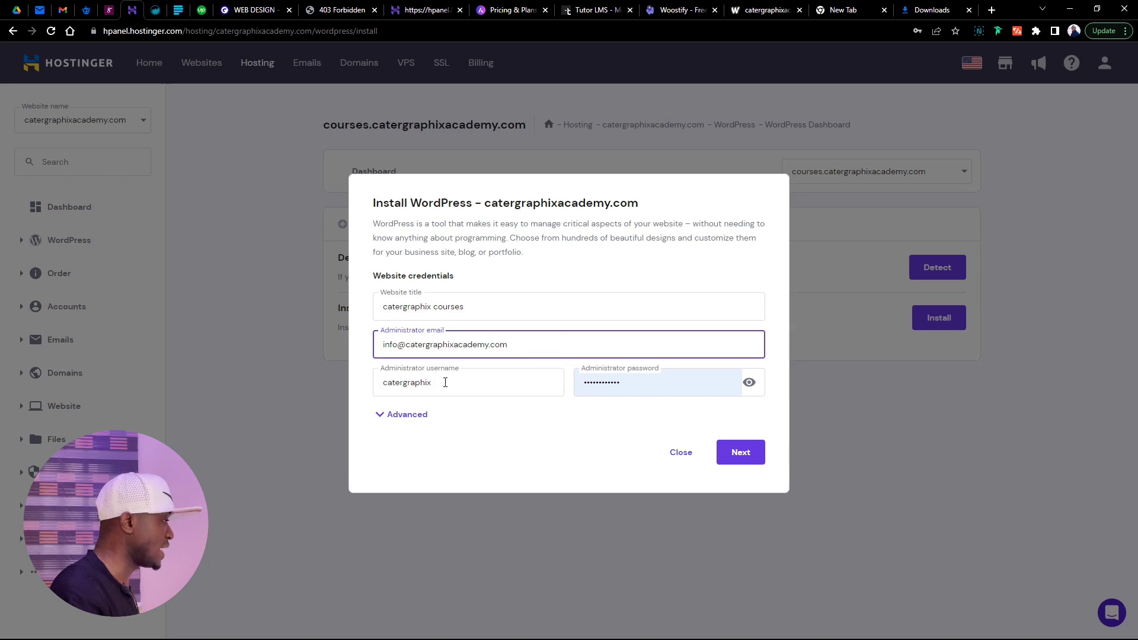
left_click(446, 383)
left_click(639, 385)
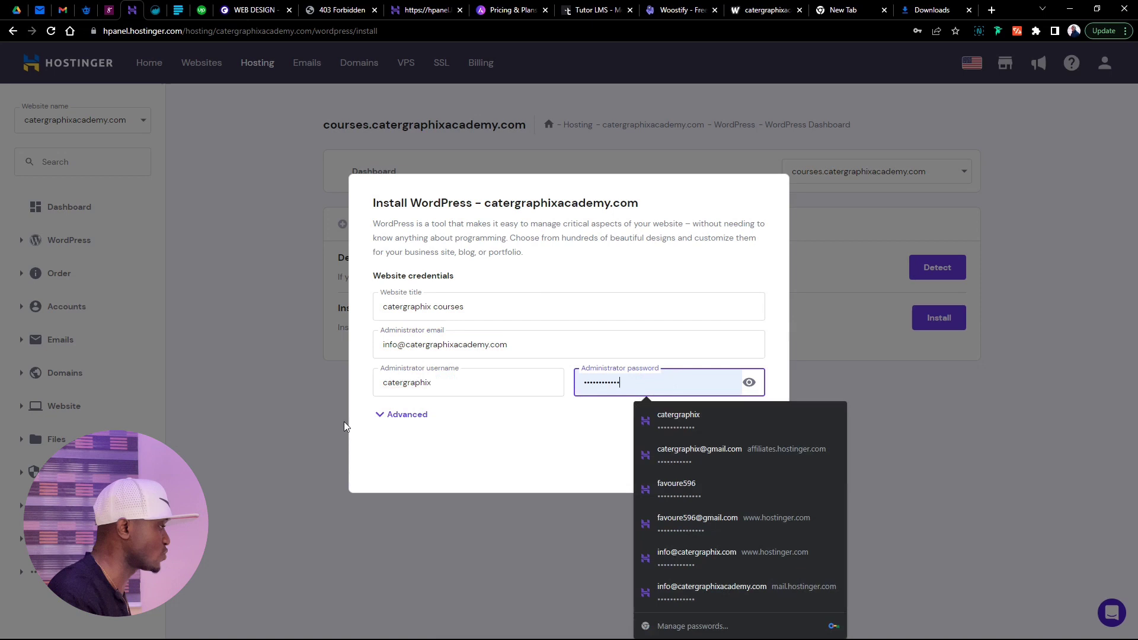
left_click(388, 415)
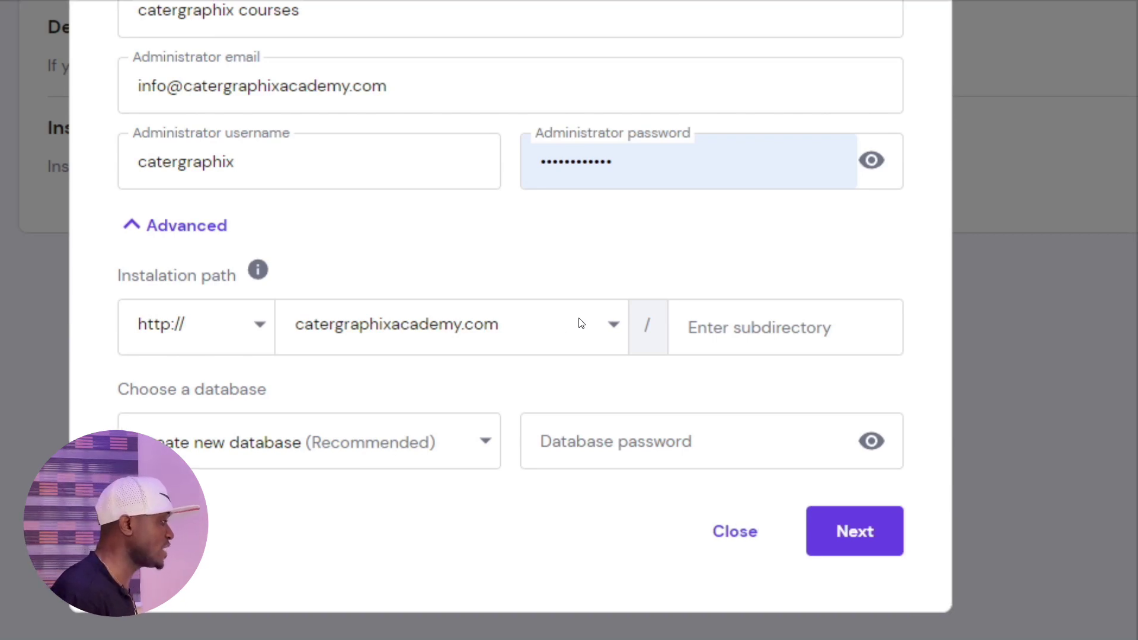
left_click(571, 326)
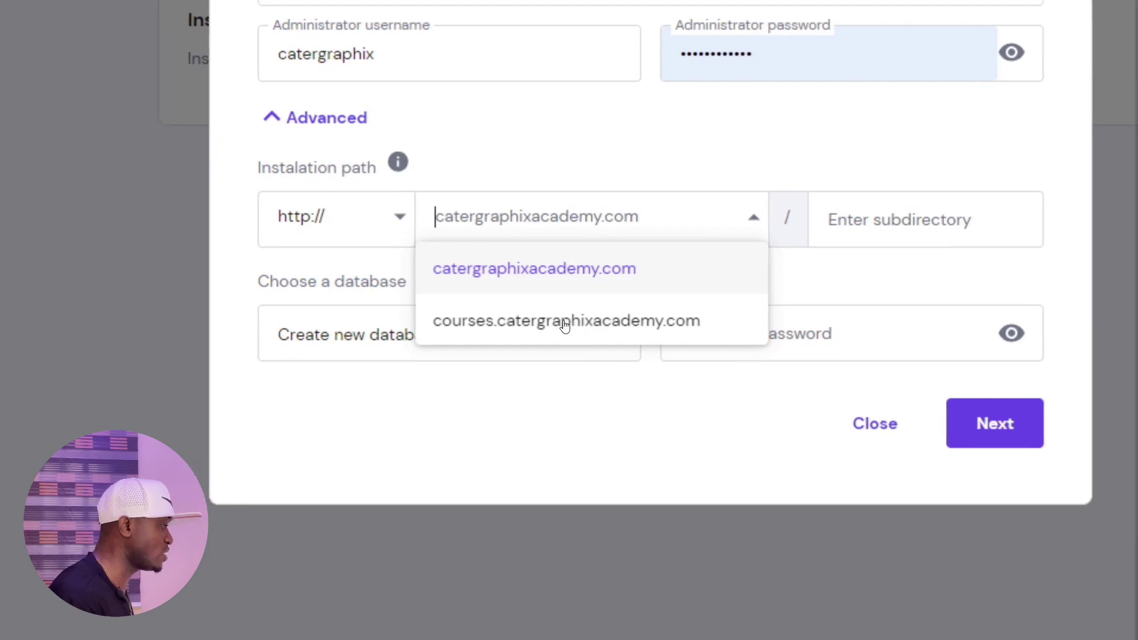
left_click(564, 324)
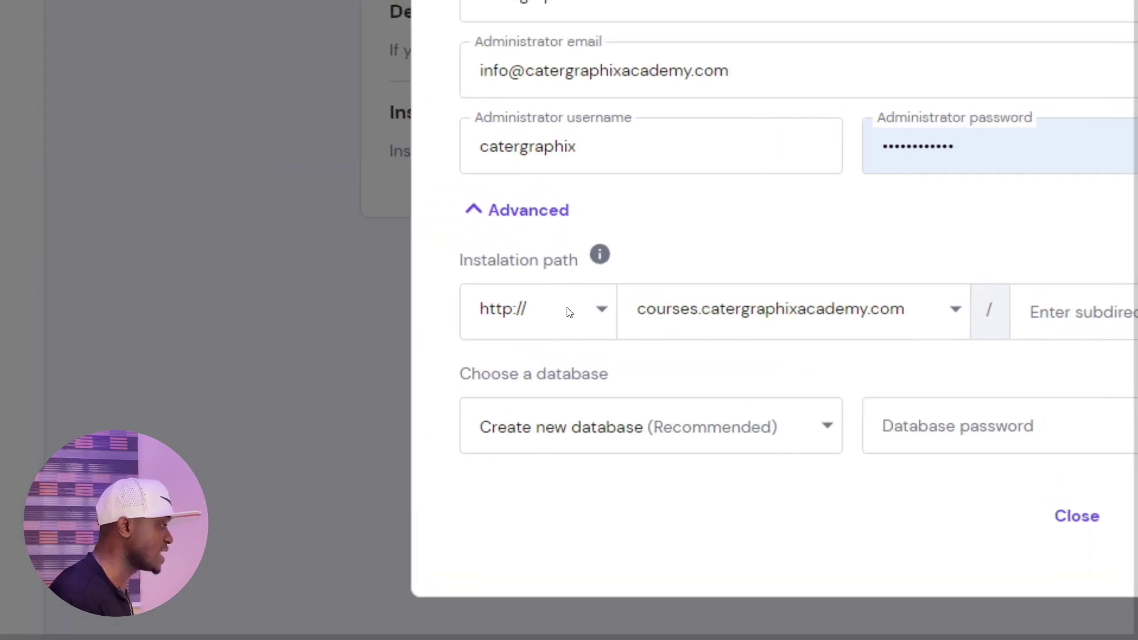
left_click(365, 293)
left_click(570, 325)
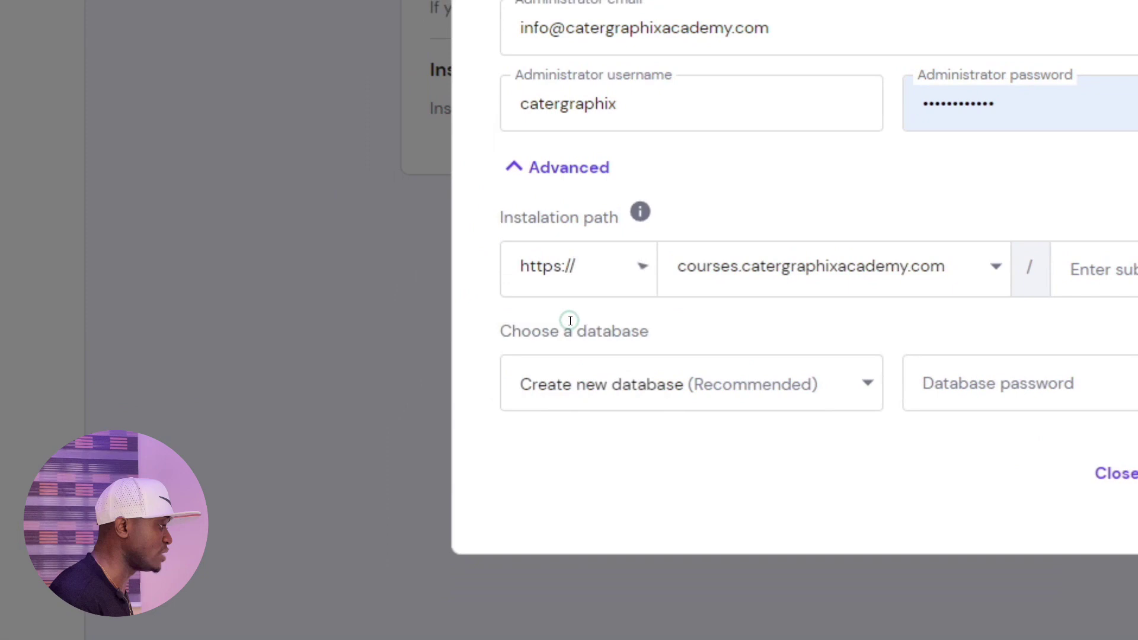
left_click(580, 321)
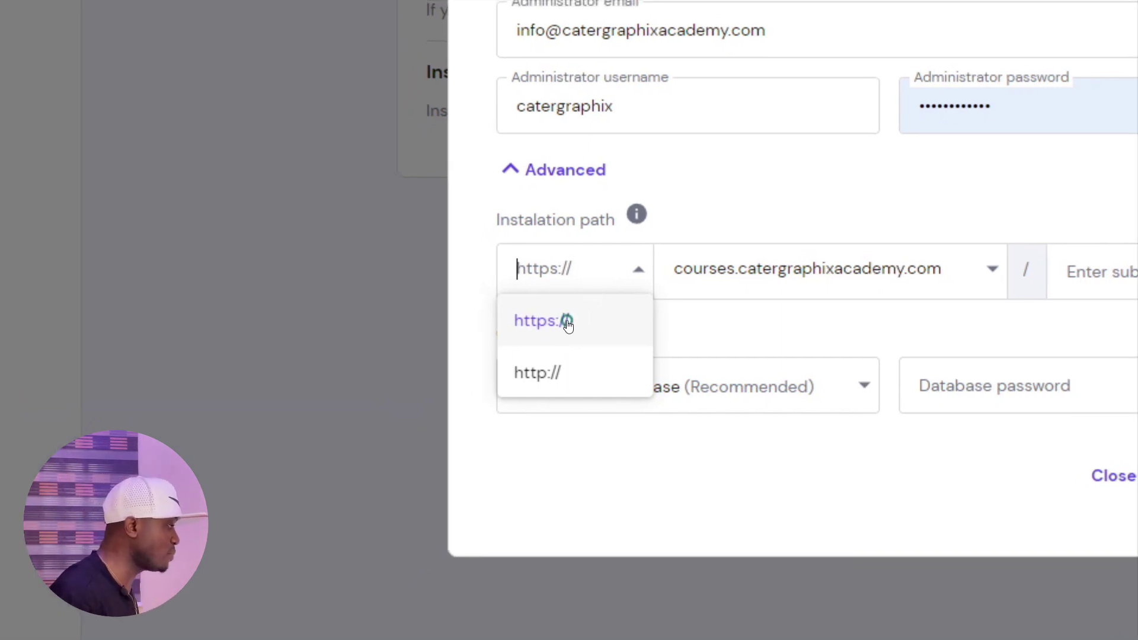
left_click(519, 360)
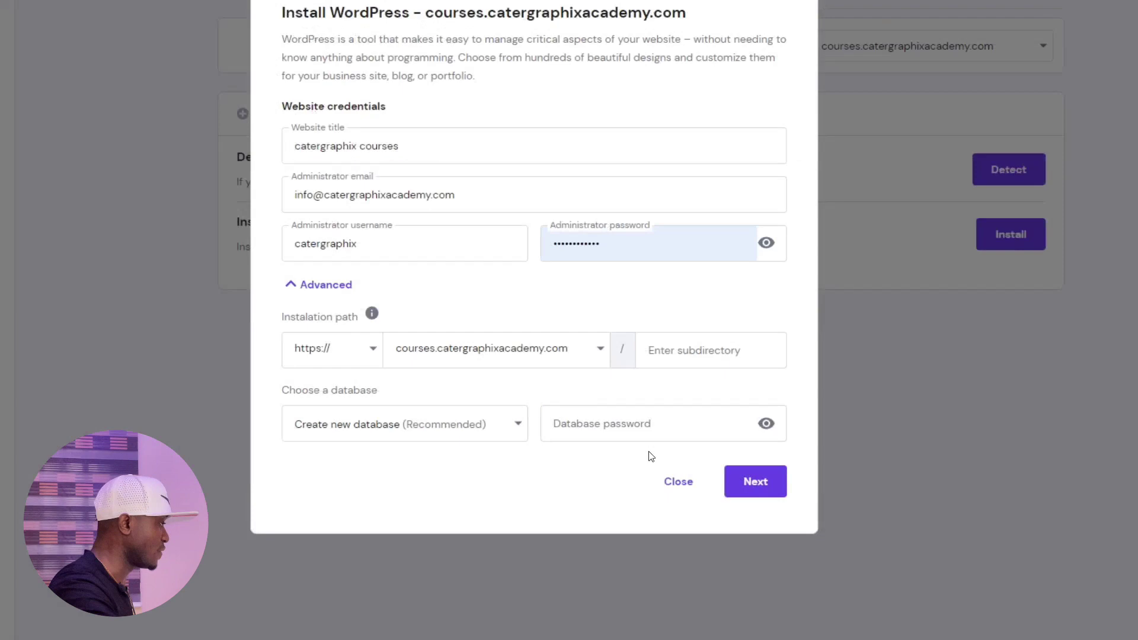
Turn off automatic application updates and run the WordPress installation
left_click(792, 411)
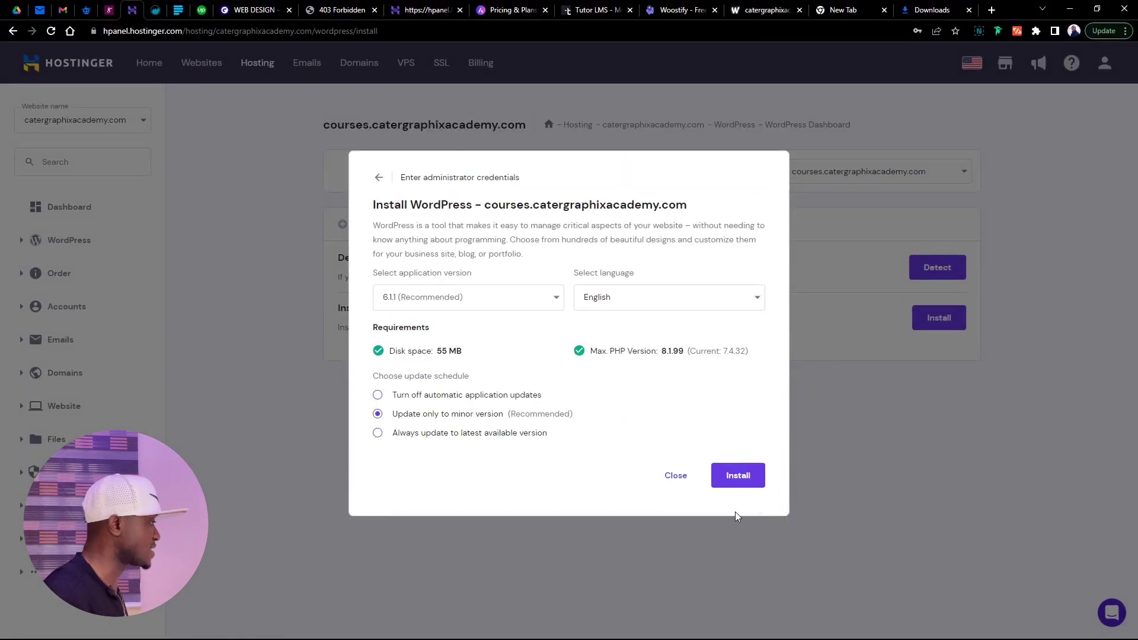
left_click(425, 397)
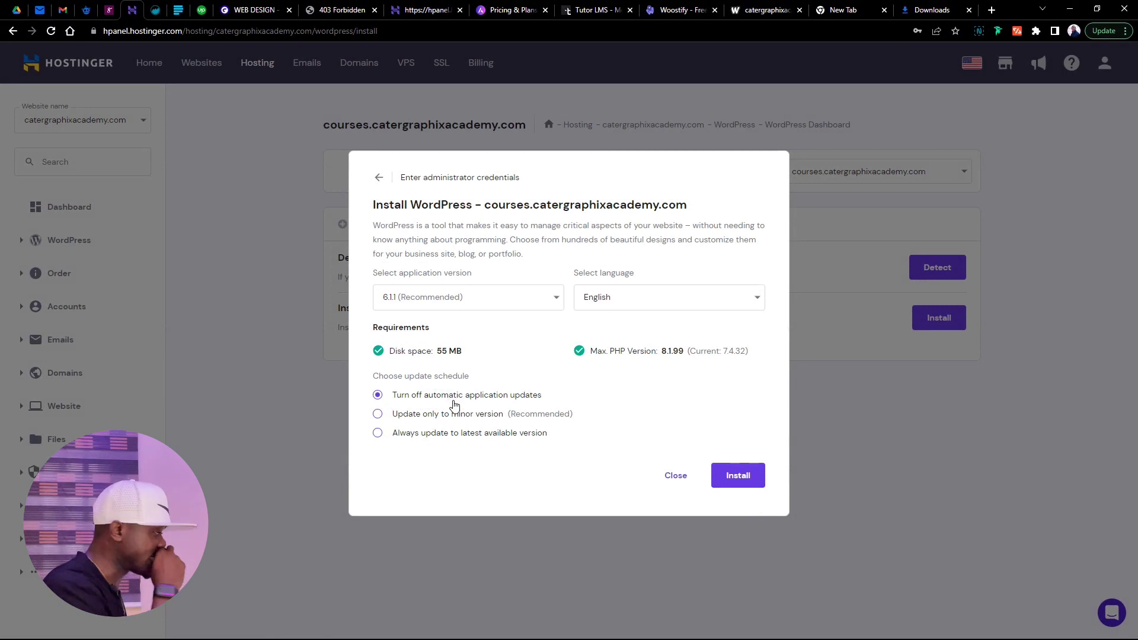
left_click(735, 475)
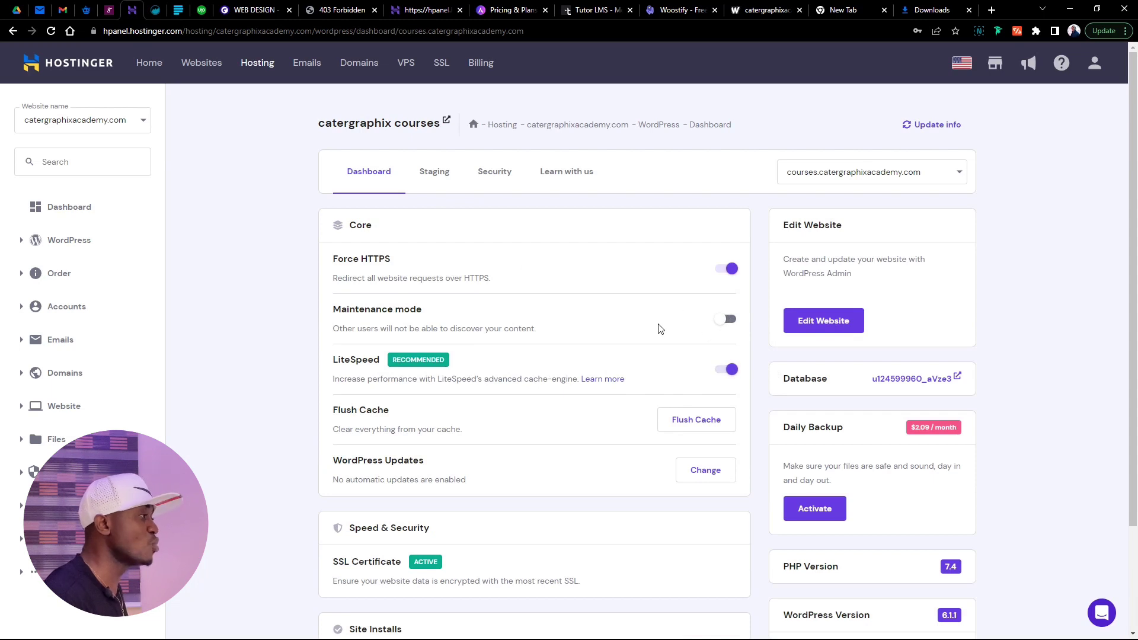
Reselect the courses site and switch LiteSpeed caching off, leaving Force HTTPS on
left_click(952, 175)
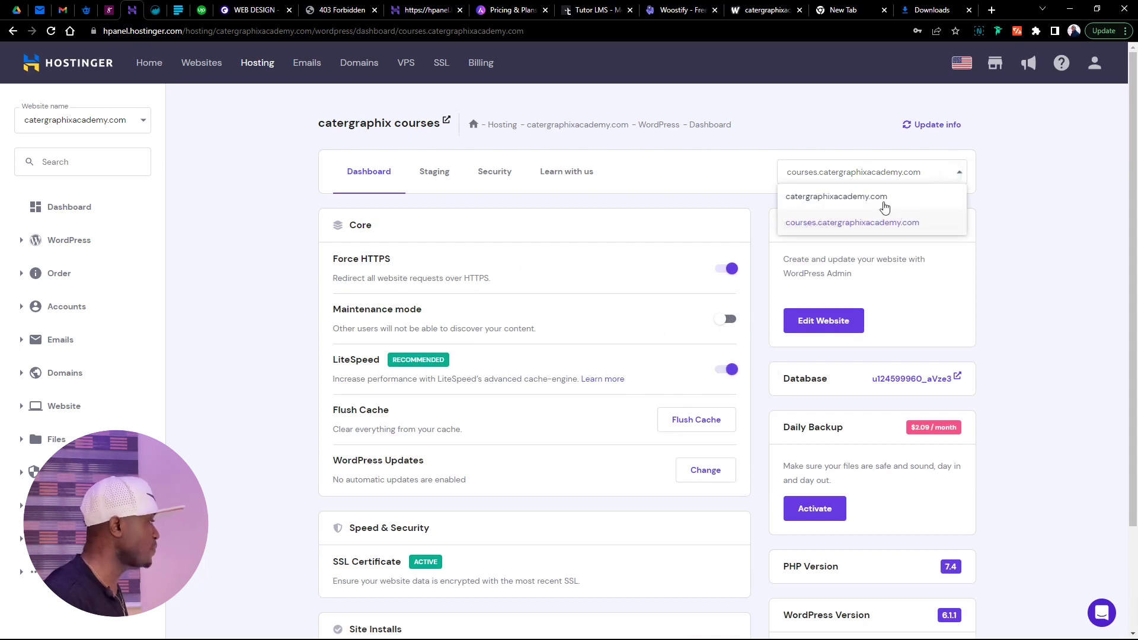
left_click(882, 204)
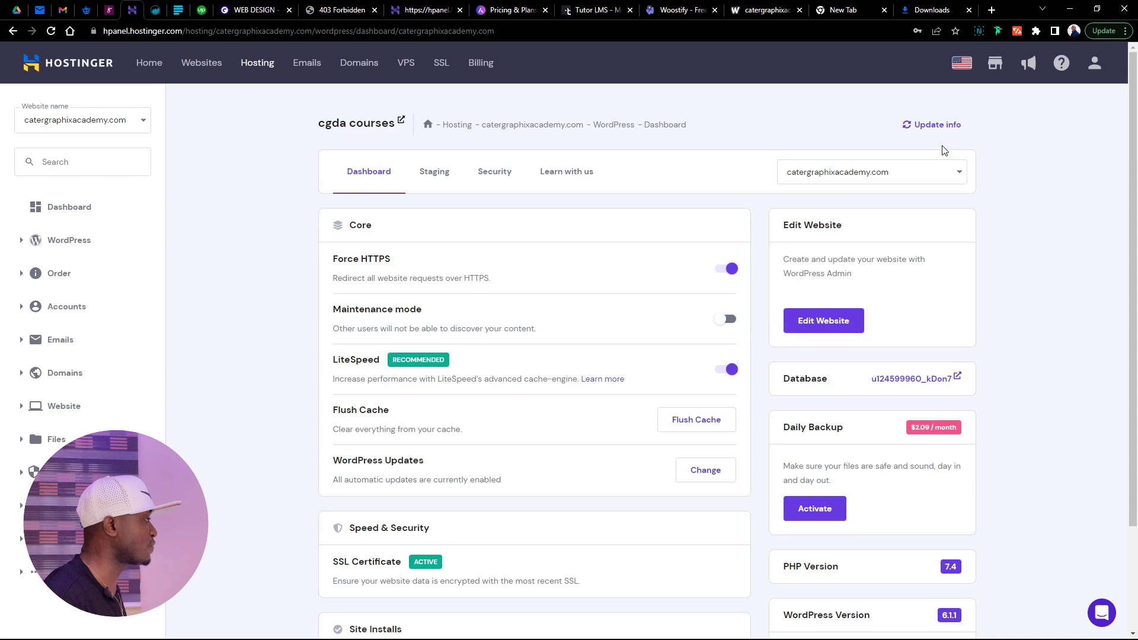
left_click(943, 168)
left_click(907, 222)
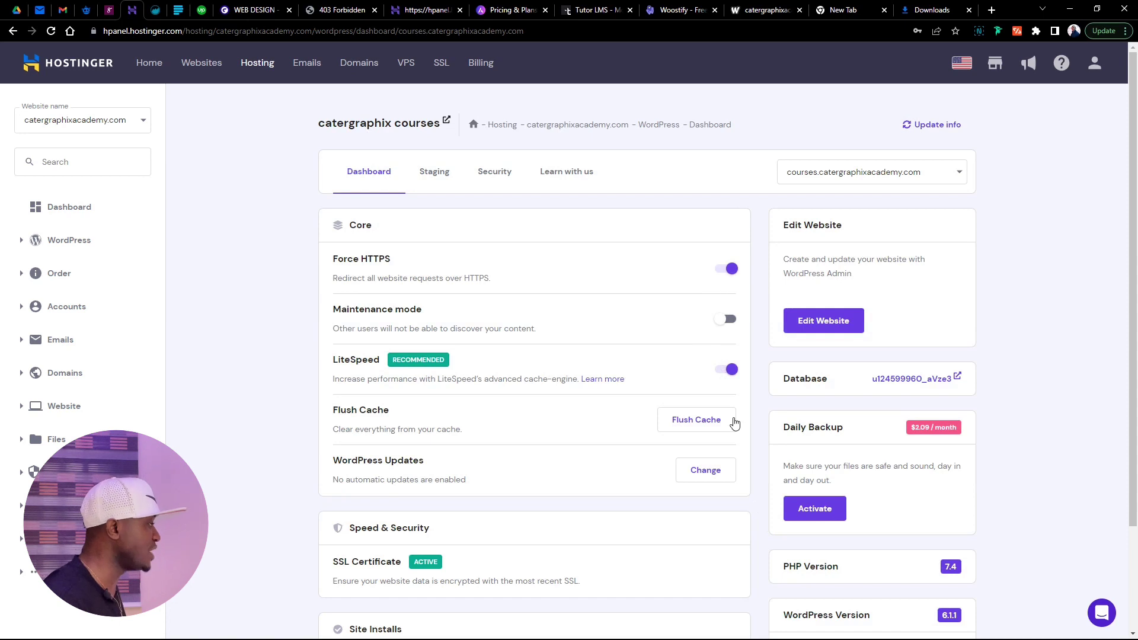
left_click(722, 372)
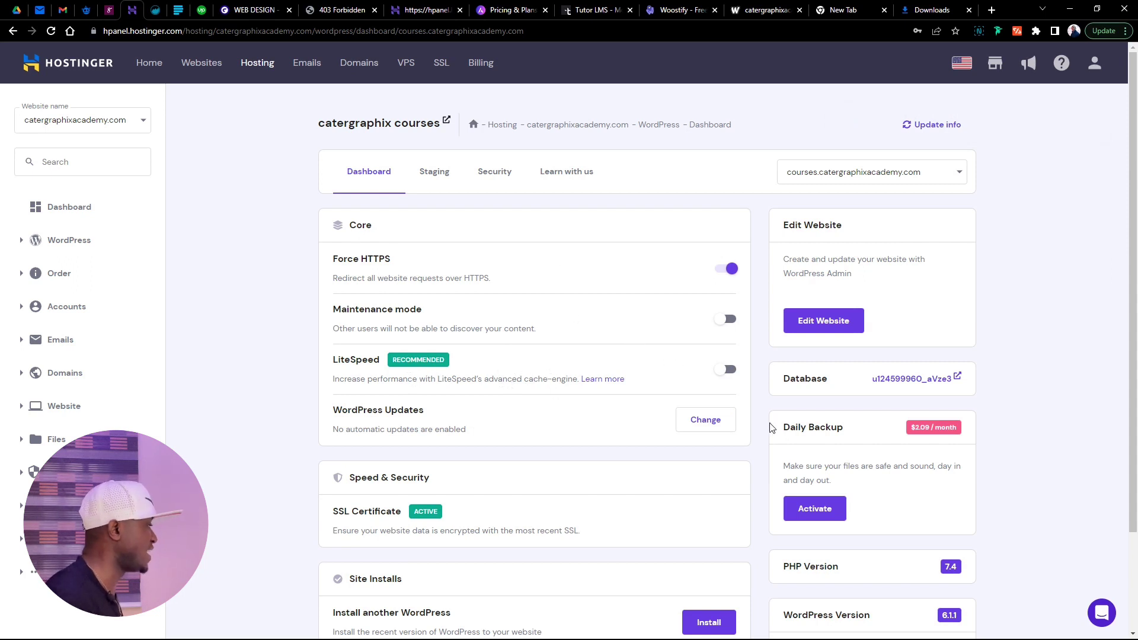
scroll(774, 418, "down", 2)
scroll(774, 418, "up", 2)
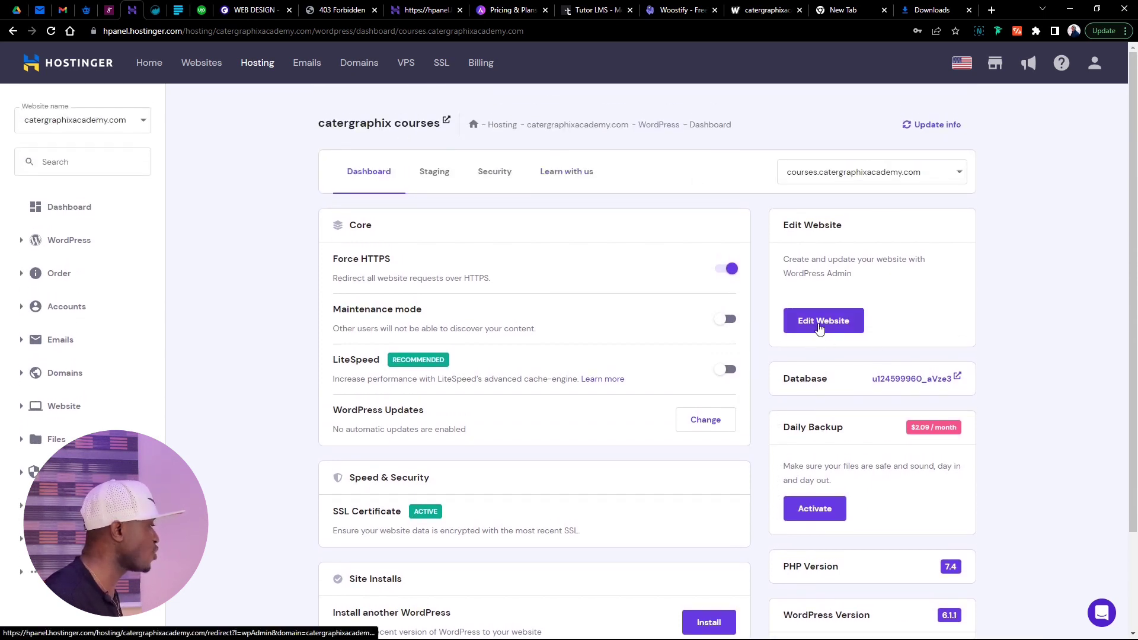
Enter the courses site via Edit Website, dismiss the welcome dialog, and go to the Posts list
left_click(826, 320)
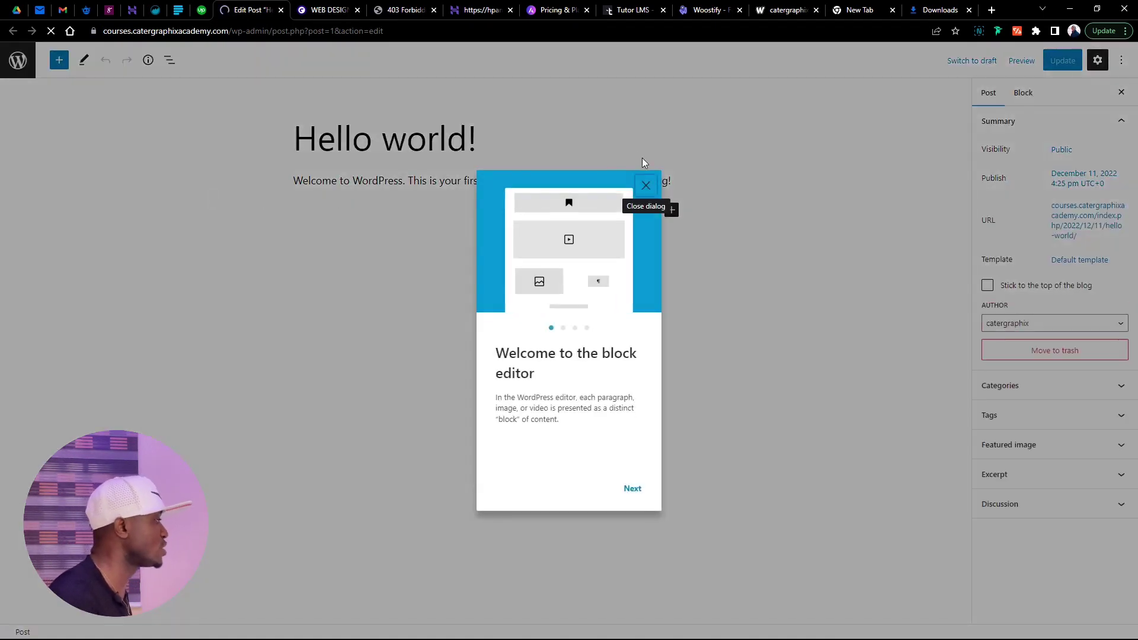
left_click(646, 189)
left_click(18, 60)
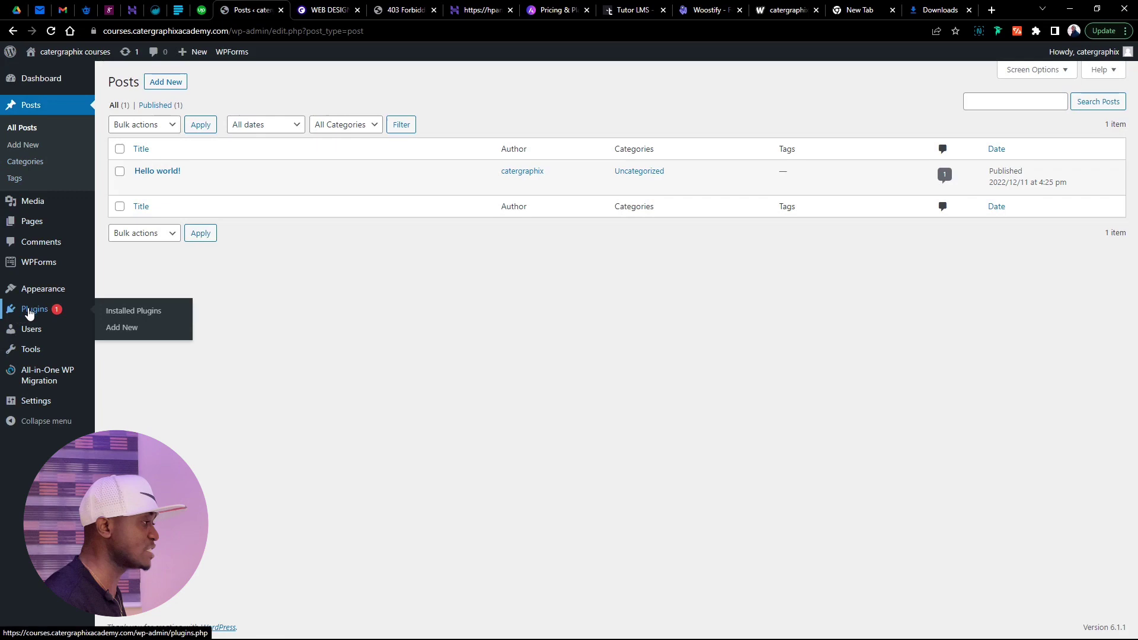
Verify the profile's Website field uses https, then view the site URLs in Settings > General
mouse_move(1091, 53)
left_click(1069, 79)
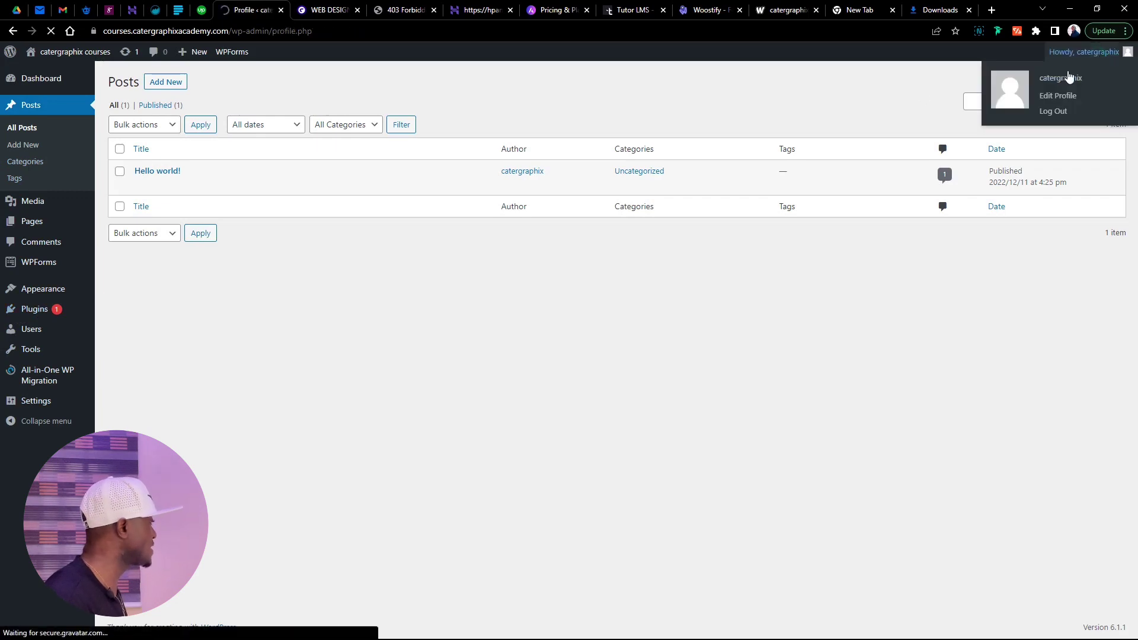
scroll(518, 256, "down", 6)
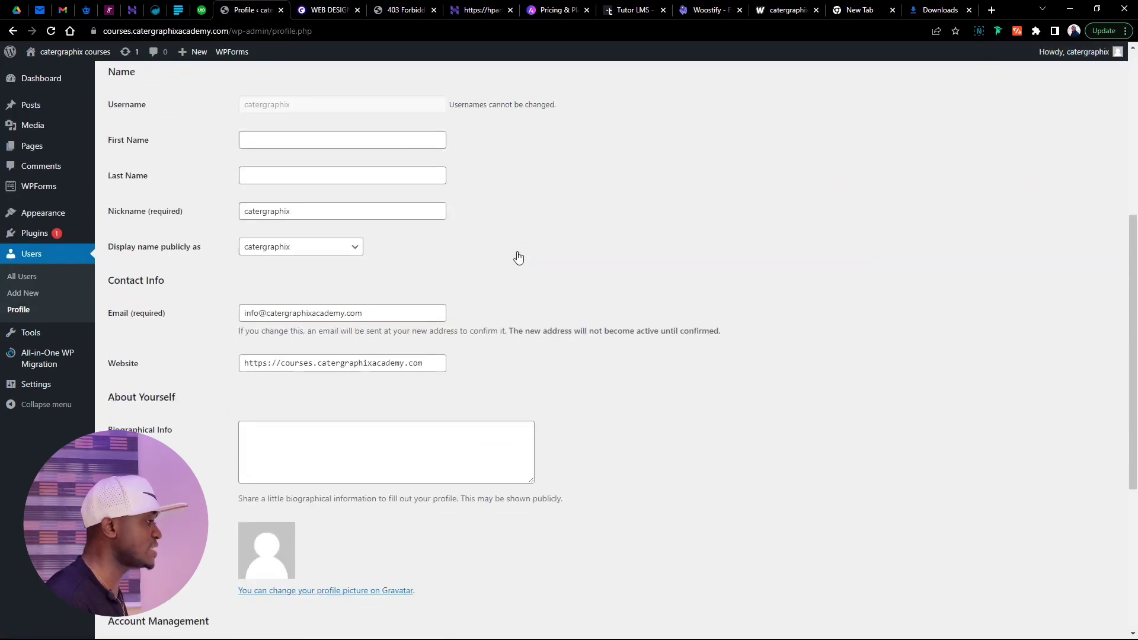
scroll(326, 231, "down", 2)
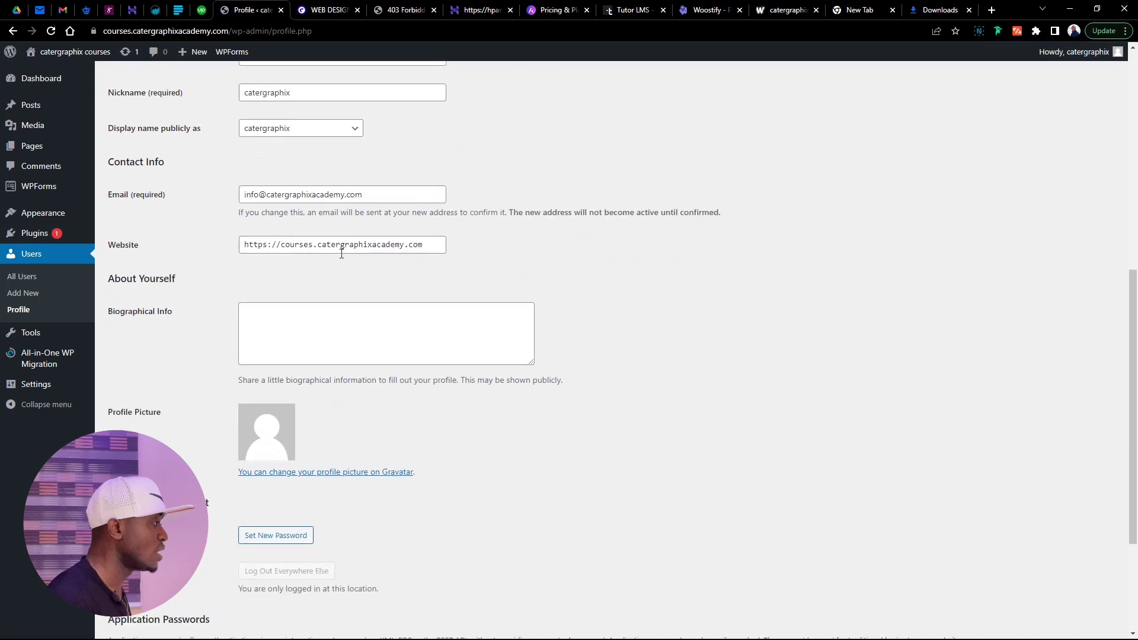
left_click(310, 246)
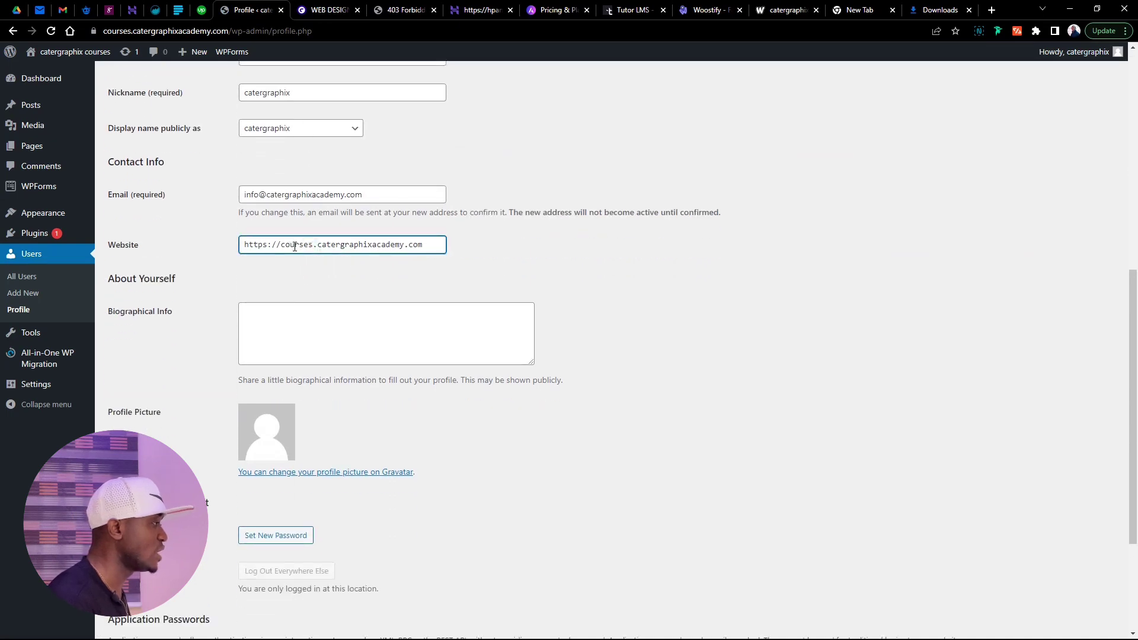
scroll(312, 251, "up", 6)
scroll(315, 254, "down", 9)
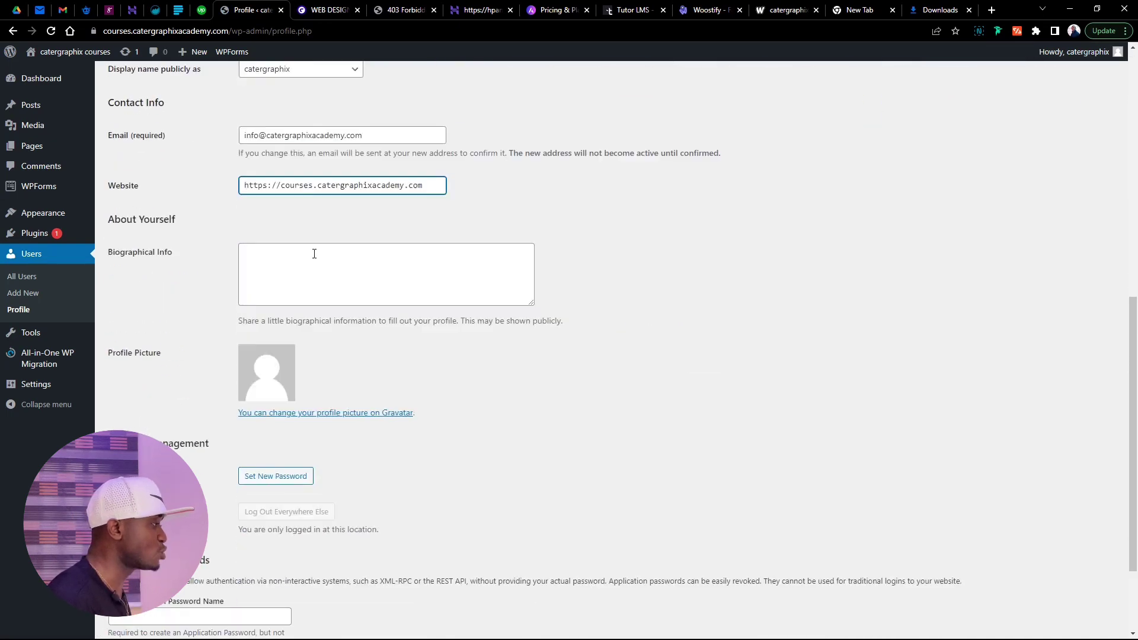
left_click(43, 386)
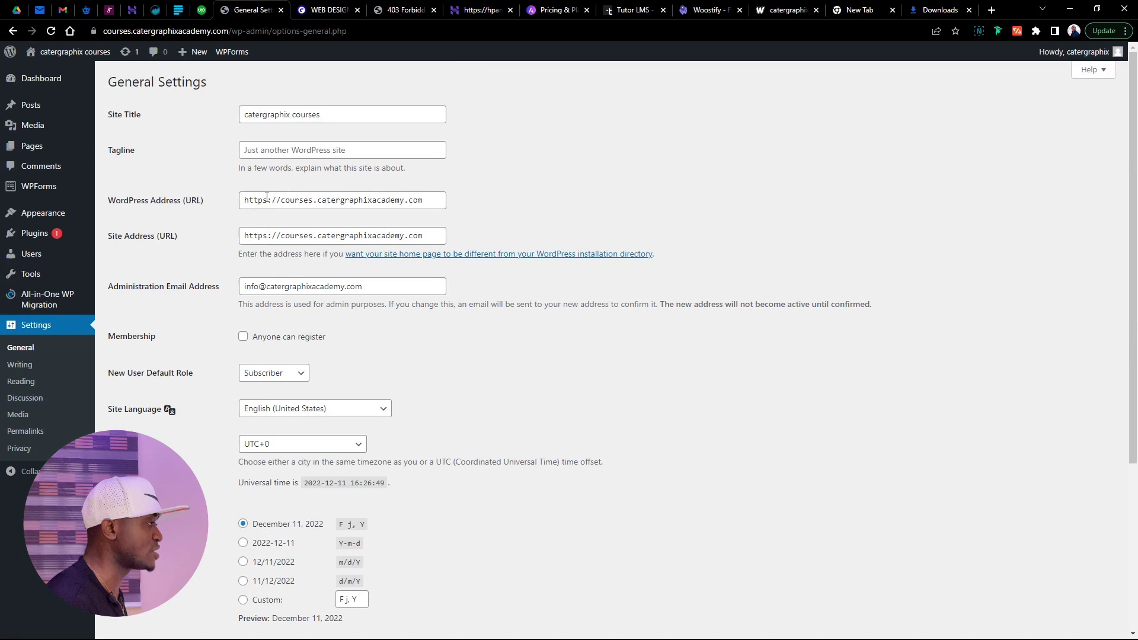
left_click(267, 200)
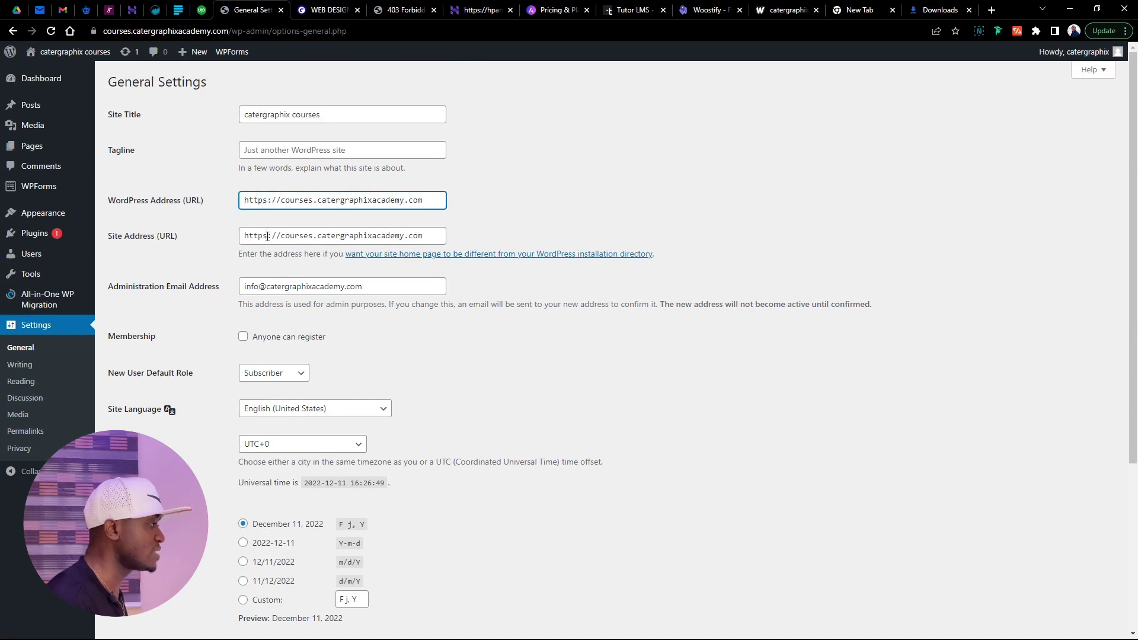
left_click(268, 236)
left_click(268, 200)
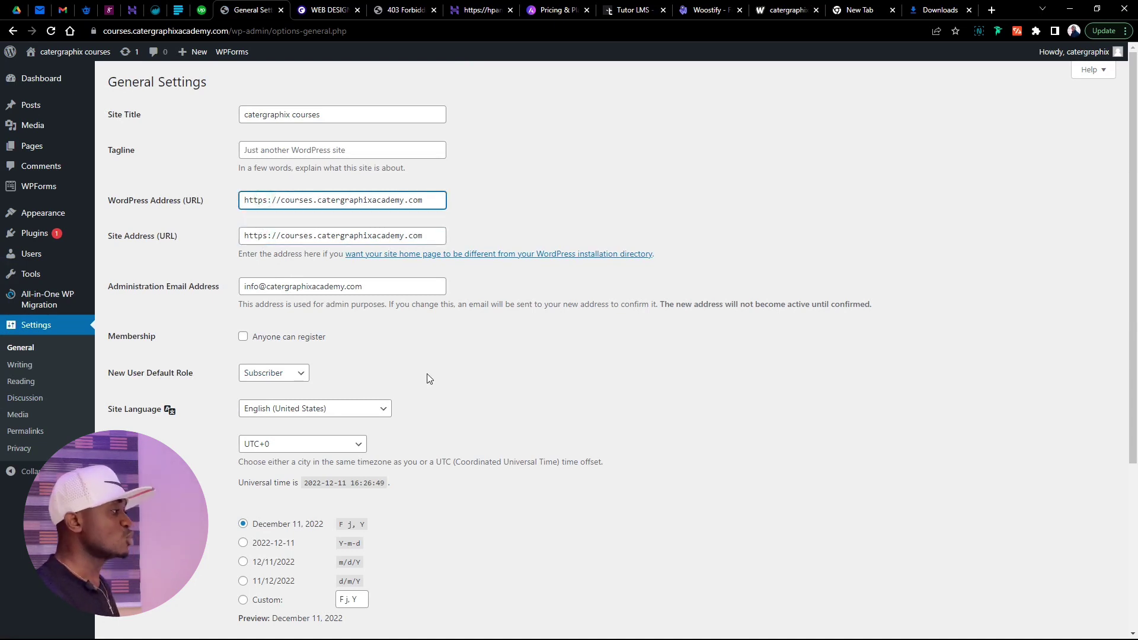